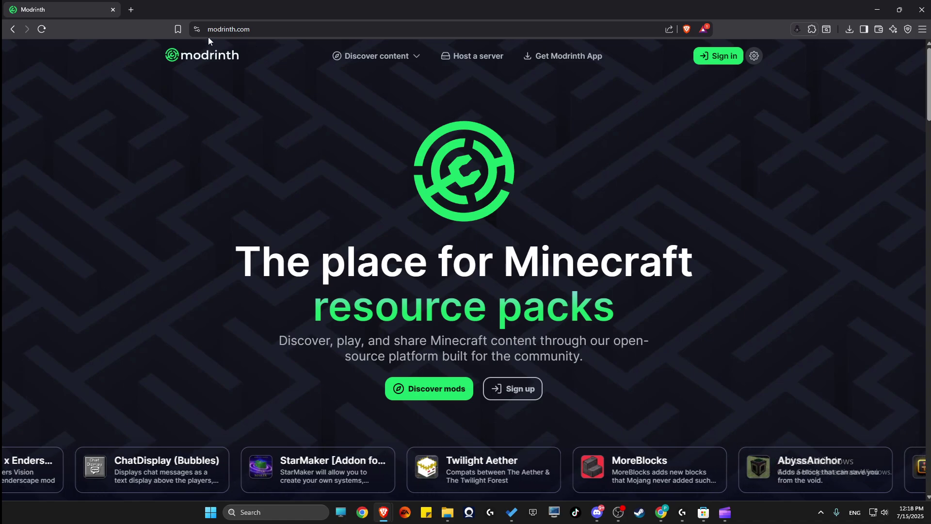
Step: Browse the Minecraft mods on Modrinth and open the list of versions for the Sodium mod
{"action": "left_click", "coordinate": [377, 57]}
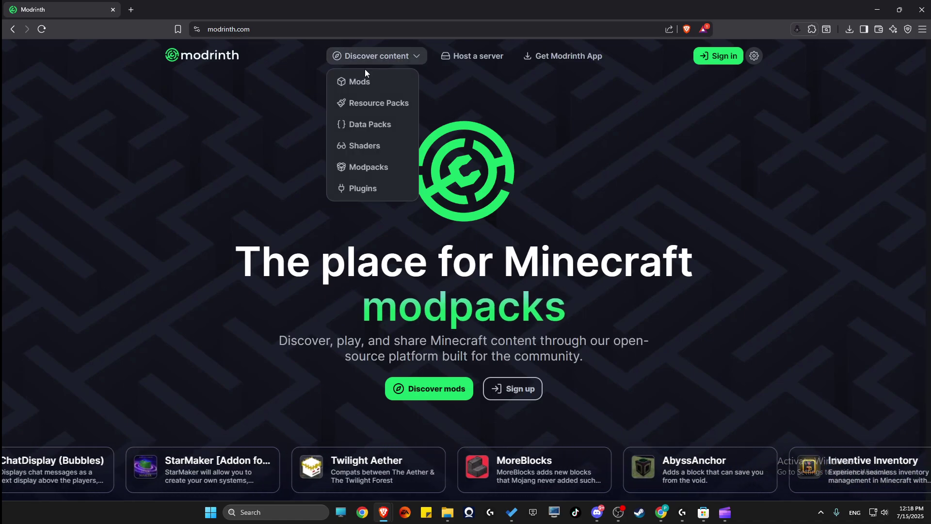
{"action": "left_click", "coordinate": [359, 82]}
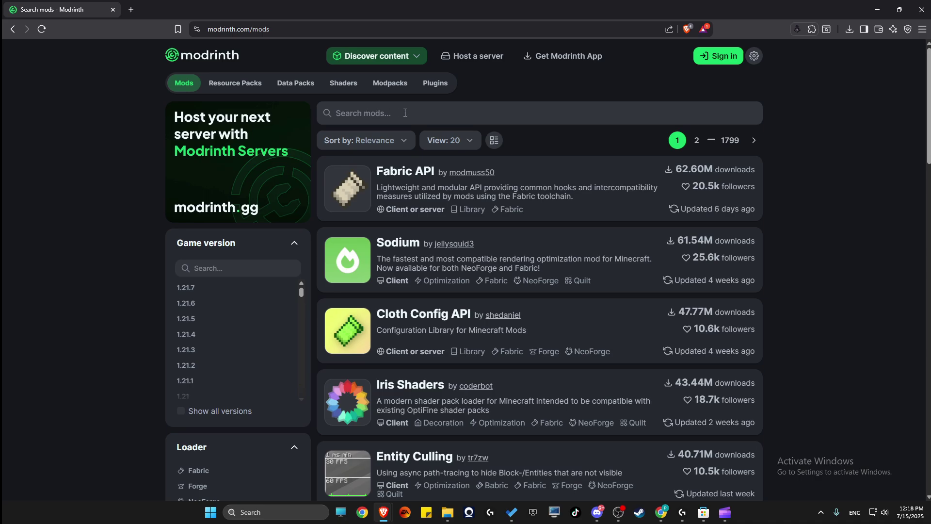
{"action": "left_click", "coordinate": [350, 261]}
{"action": "left_click", "coordinate": [344, 154]}
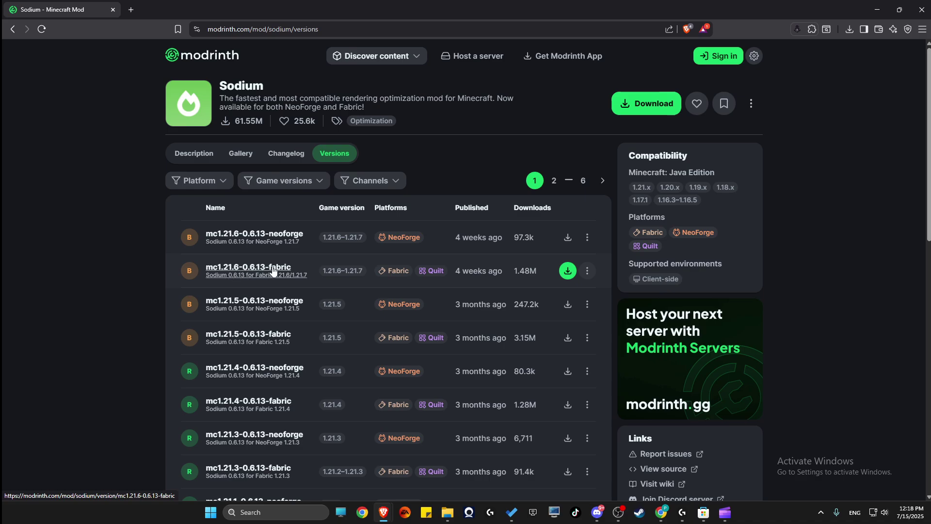
Step: Download Sodium mc1.21.6-0.6.13-fabric to the Desktop and allow the unverified file to be kept
{"action": "left_click", "coordinate": [566, 270]}
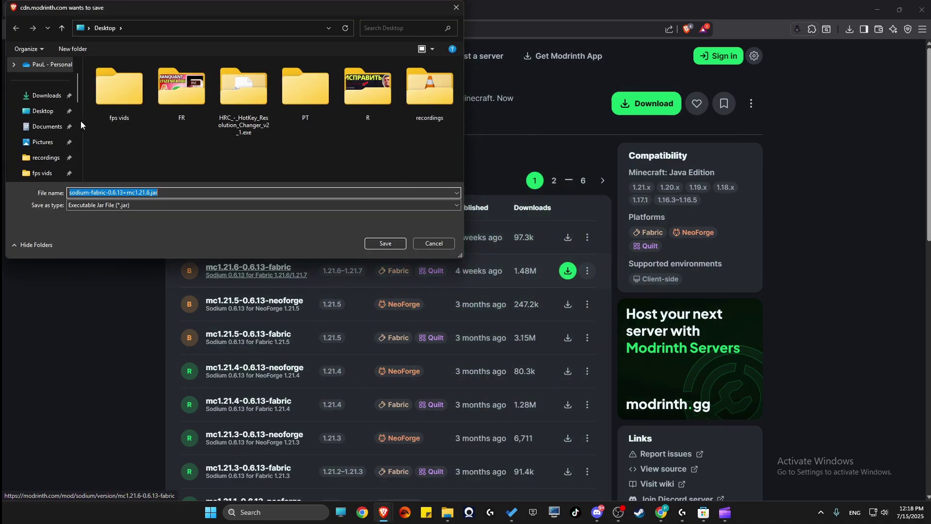
{"action": "left_click", "coordinate": [385, 244]}
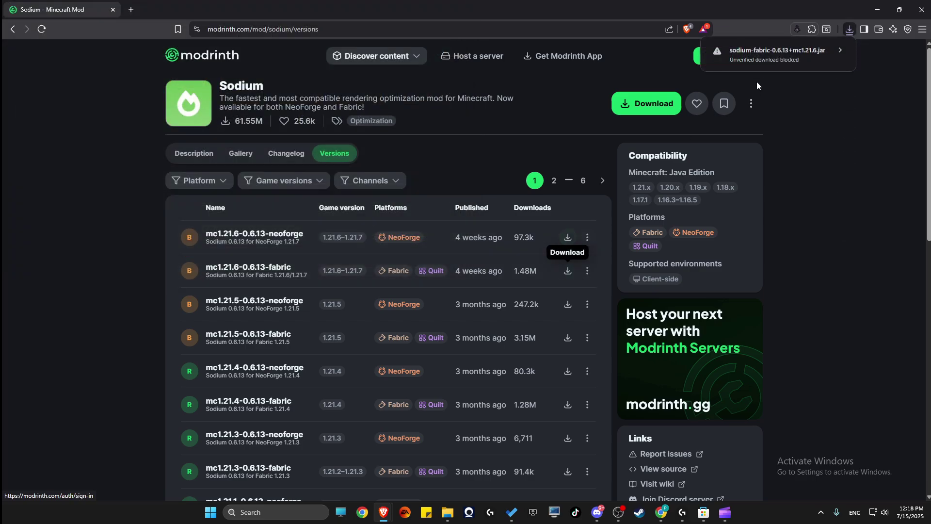
{"action": "left_click", "coordinate": [840, 49]}
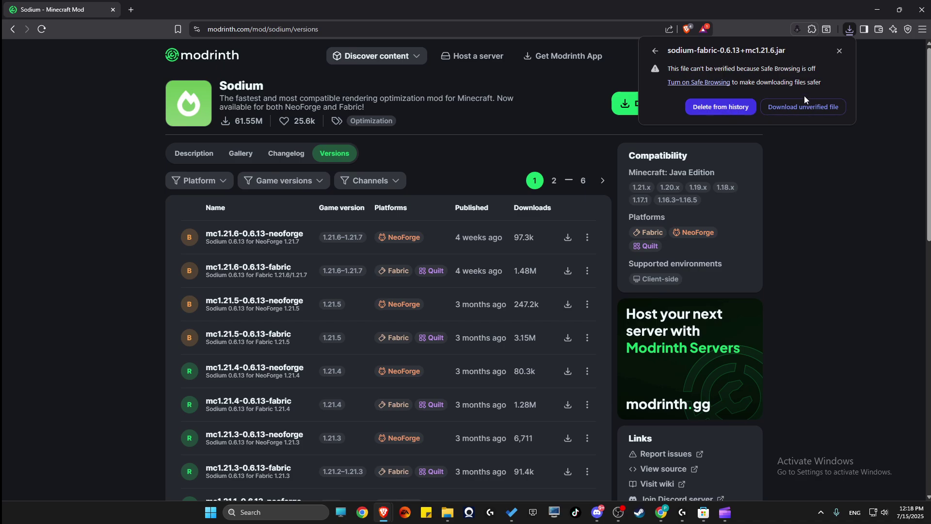
{"action": "left_click", "coordinate": [803, 108]}
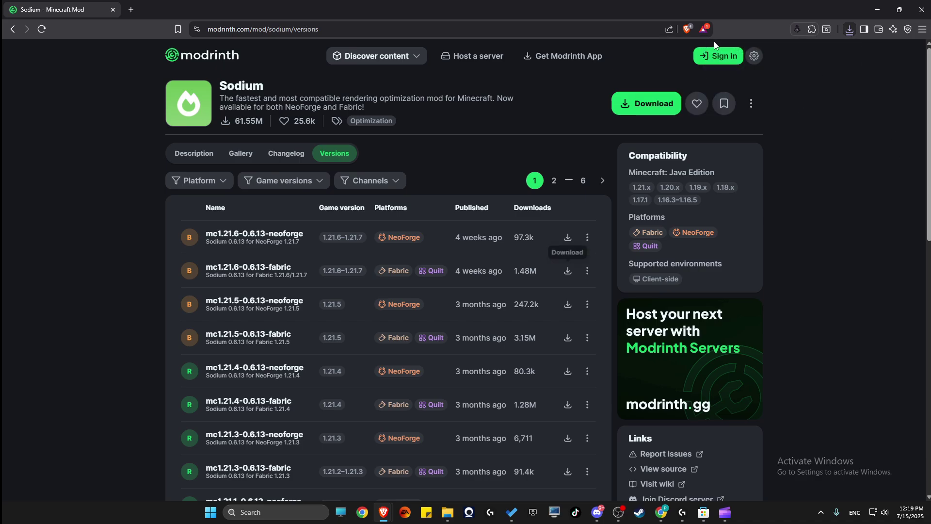
Step: Search the web for "fabric mc" in a new tab and open the official Fabric website
{"action": "left_click", "coordinate": [131, 10]}
{"action": "type", "text": "fabric mc"}
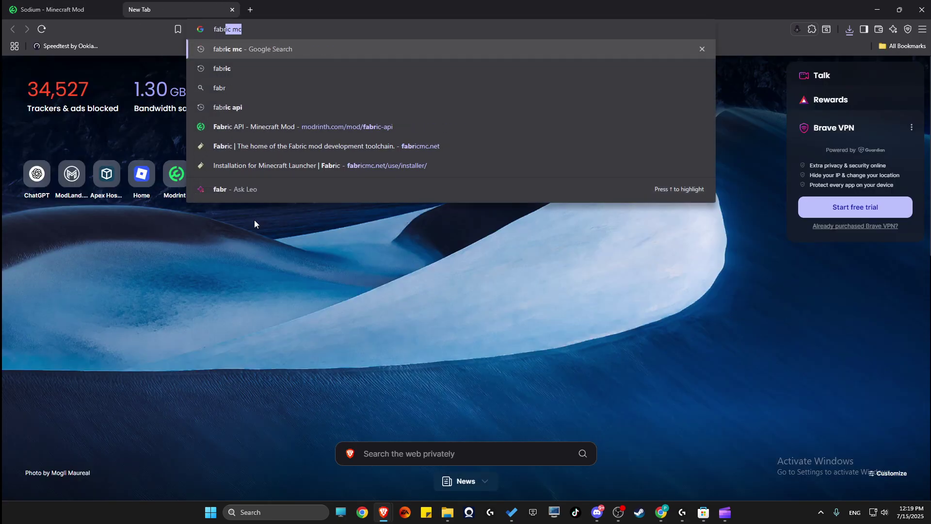
{"action": "key", "text": "Return"}
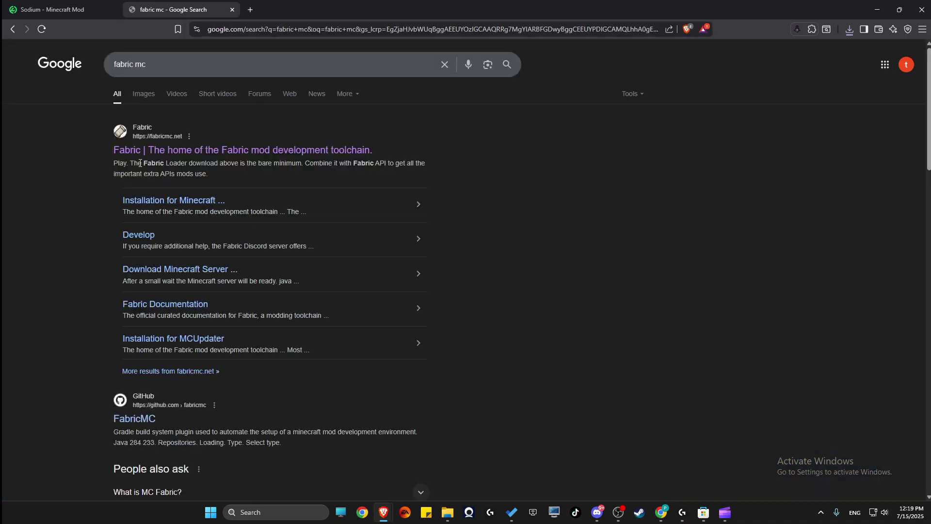
{"action": "left_click", "coordinate": [177, 150]}
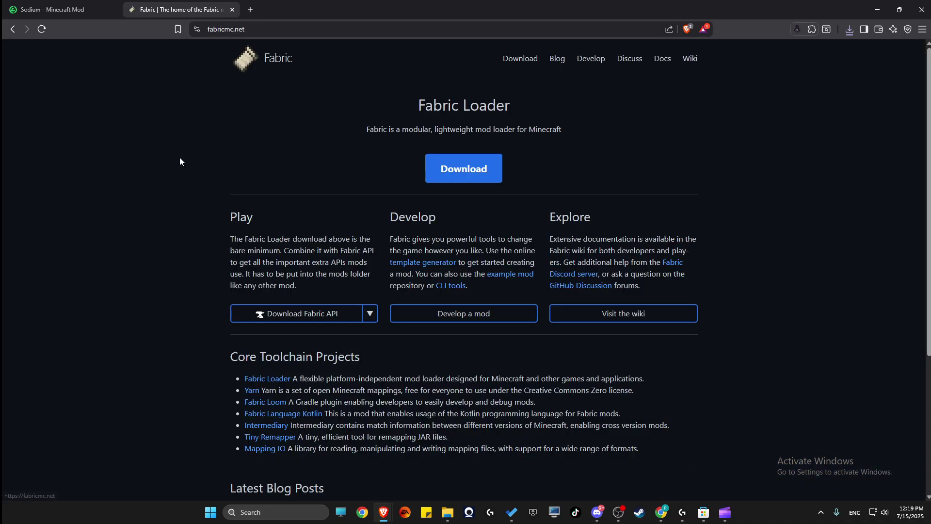
Step: Download the Windows Fabric installer 1.0.3 to the Desktop and allow the unverified file to be kept
{"action": "left_click", "coordinate": [523, 66]}
{"action": "left_click", "coordinate": [498, 164]}
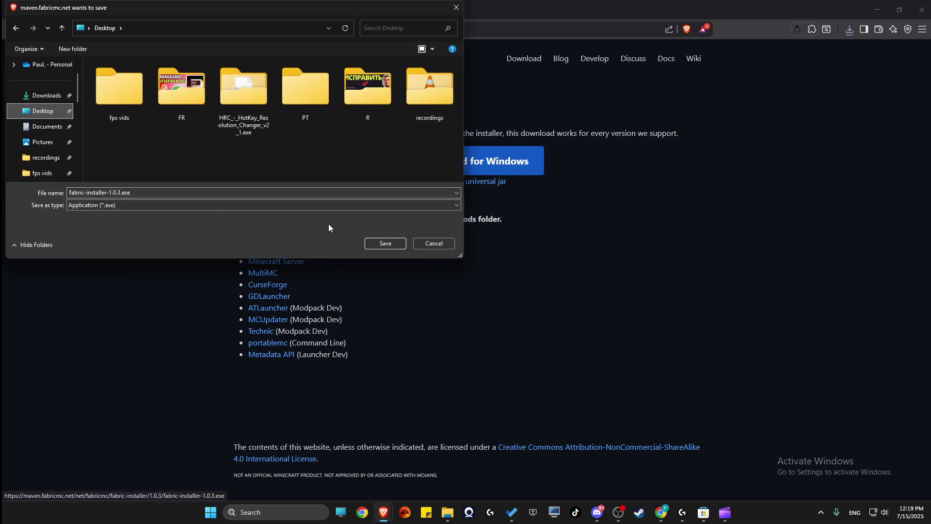
{"action": "left_click", "coordinate": [384, 243]}
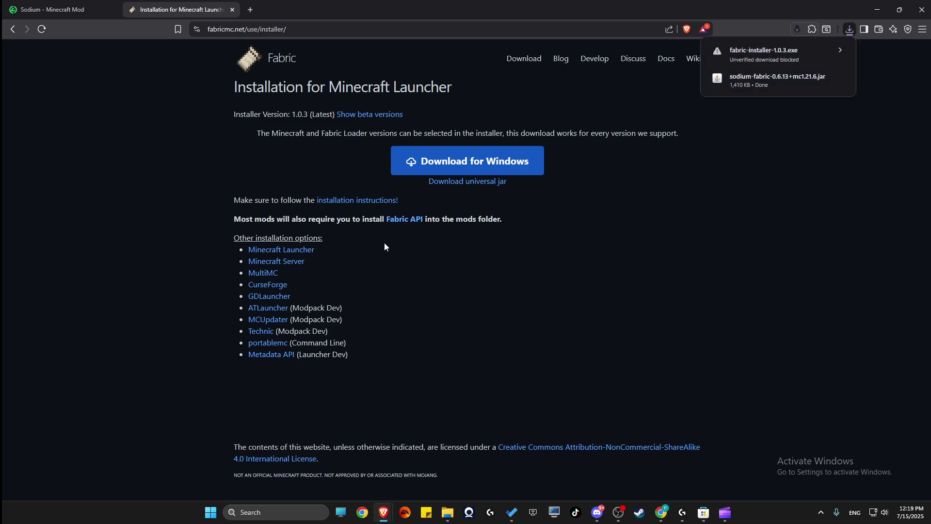
{"action": "left_click", "coordinate": [790, 57]}
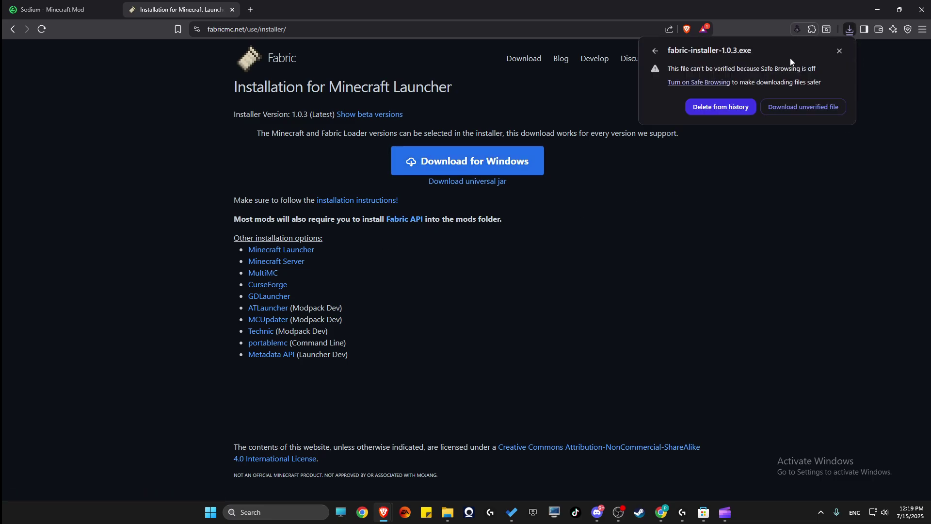
{"action": "left_click", "coordinate": [815, 110]}
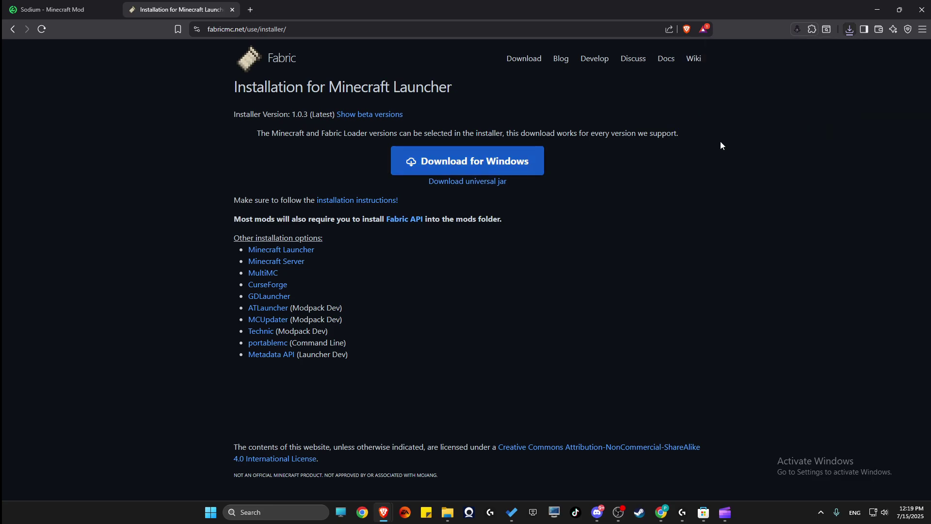
Step: Follow the Fabric API link to CurseForge and save the file fabric-api-0.129.0+1.21.7.jar to the Desktop
{"action": "left_click", "coordinate": [403, 220]}
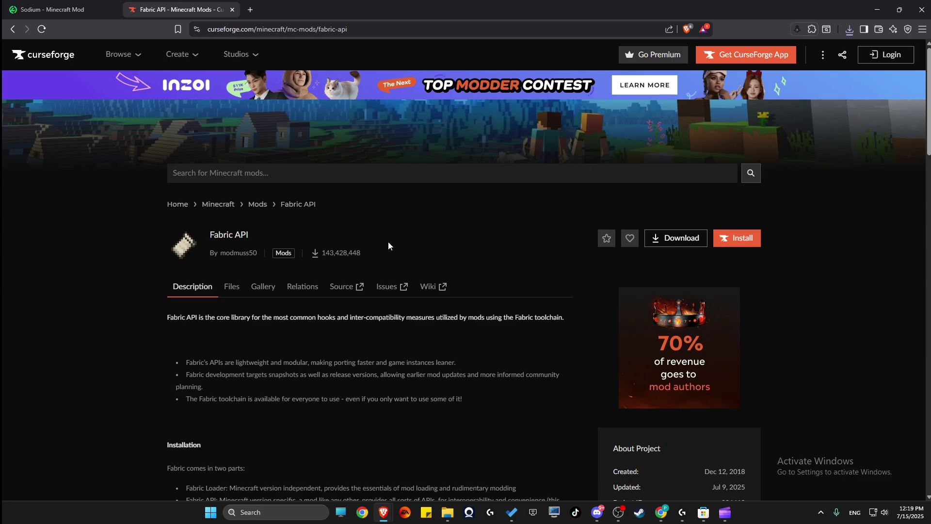
{"action": "scroll", "coordinate": [388, 241], "scroll_direction": "down", "scroll_amount": 3}
{"action": "scroll", "coordinate": [388, 241], "scroll_direction": "up", "scroll_amount": 2}
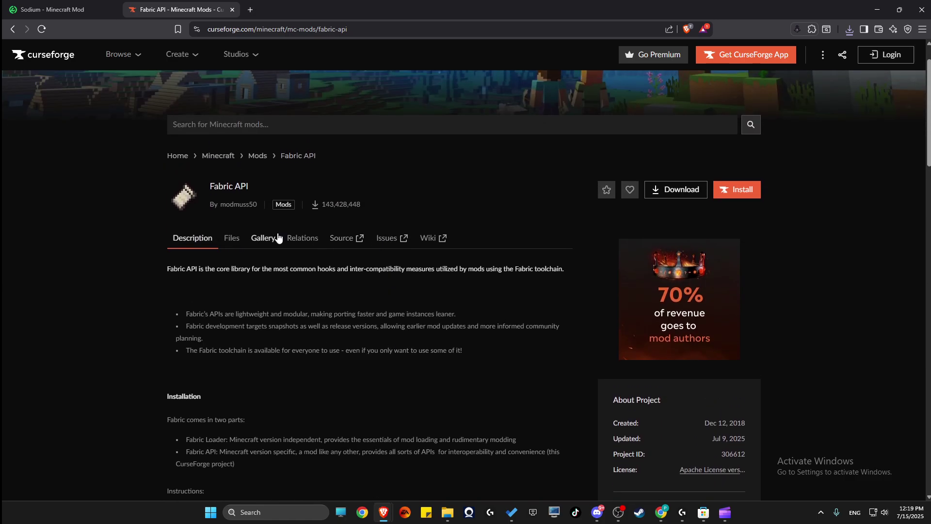
{"action": "left_click", "coordinate": [233, 243]}
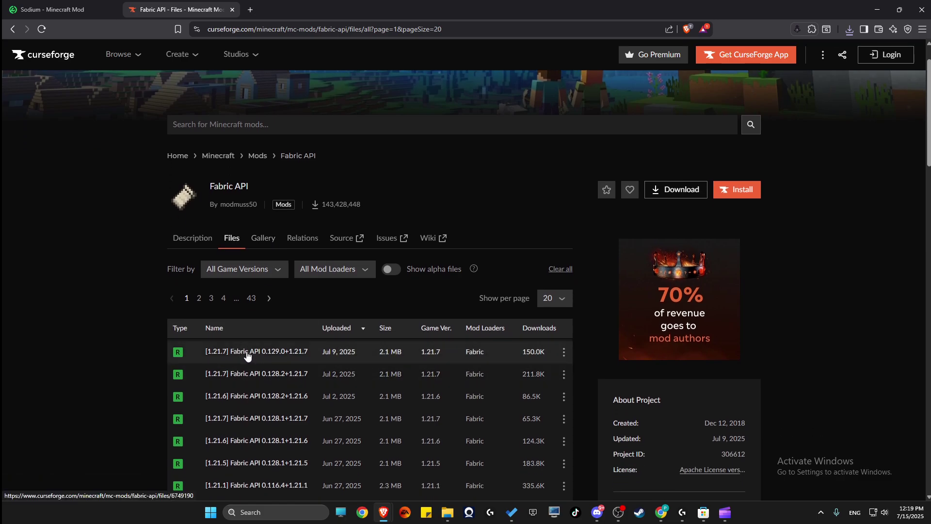
{"action": "left_click", "coordinate": [247, 354]}
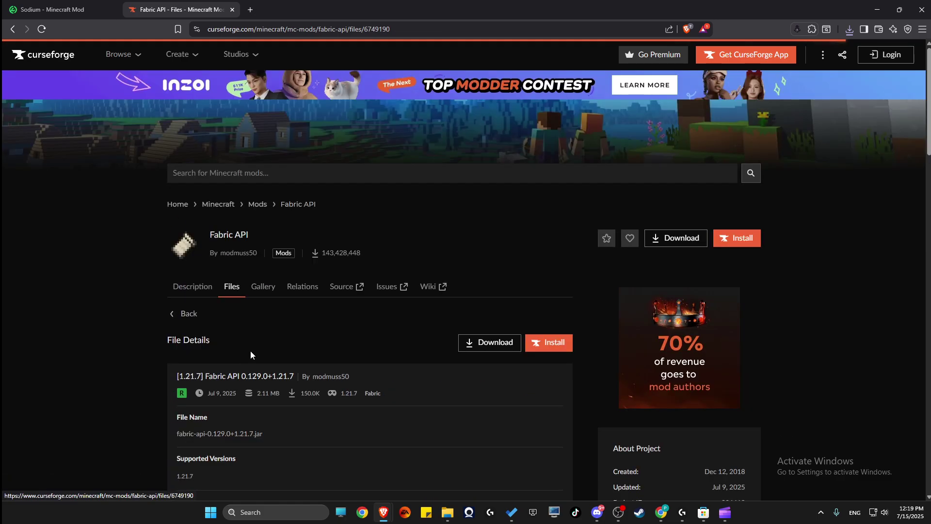
{"action": "left_click", "coordinate": [482, 342]}
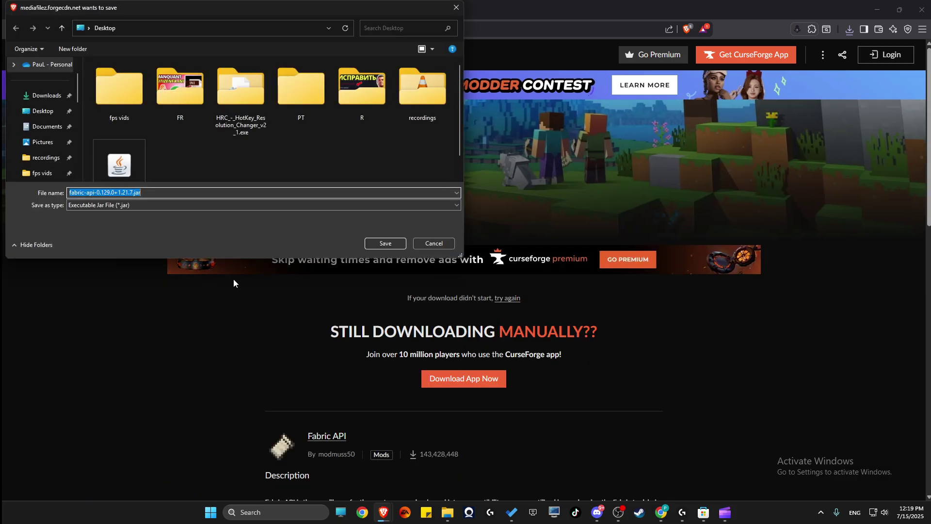
{"action": "left_click", "coordinate": [383, 244]}
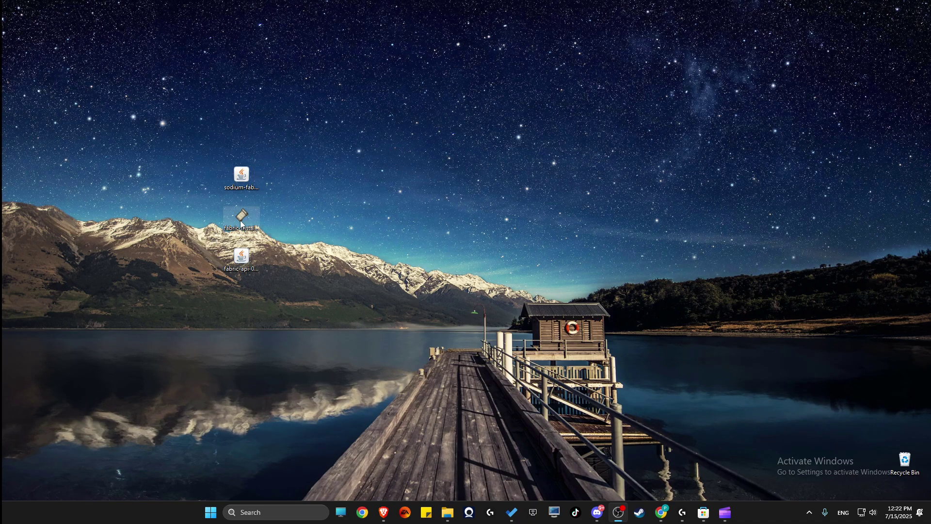
Step: Run the Fabric installer from the desktop and install loader 0.16.14 for the Minecraft 1.21.7 client
{"action": "left_click", "coordinate": [243, 217]}
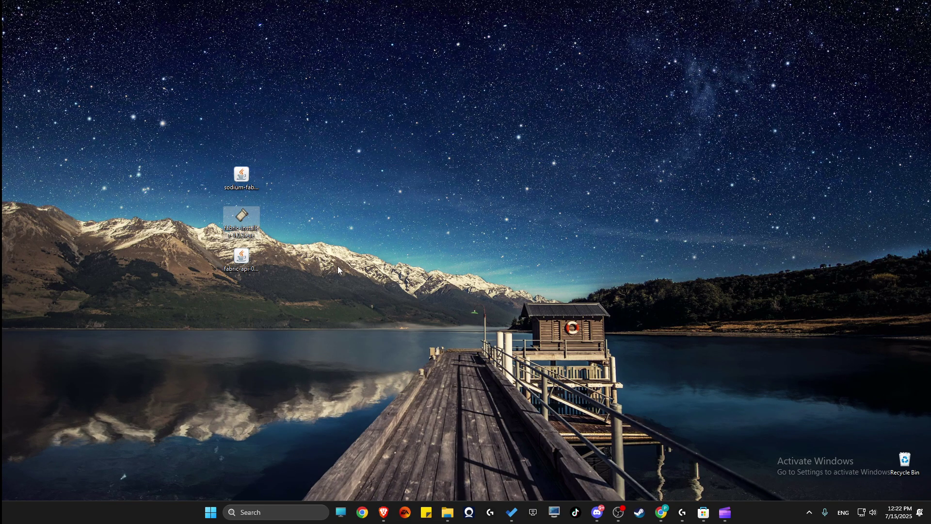
{"action": "double_click", "coordinate": [240, 218]}
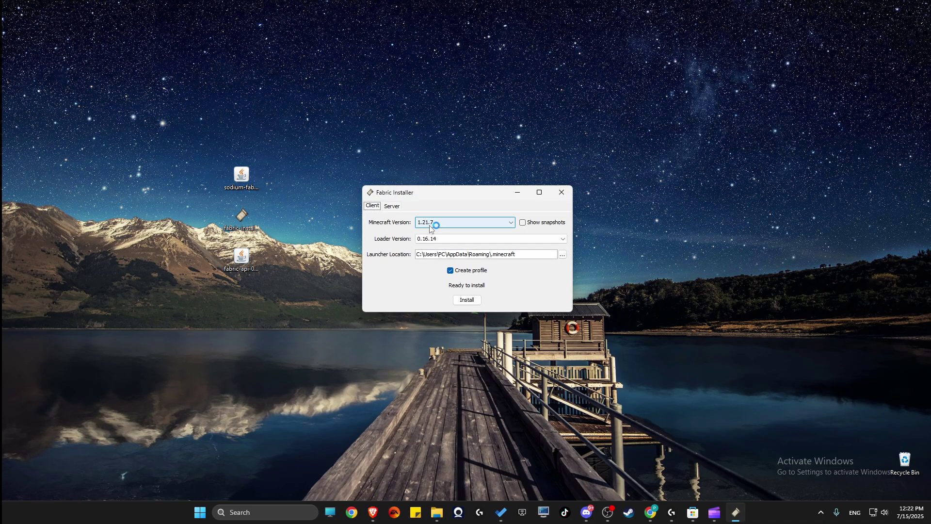
{"action": "left_click", "coordinate": [465, 300]}
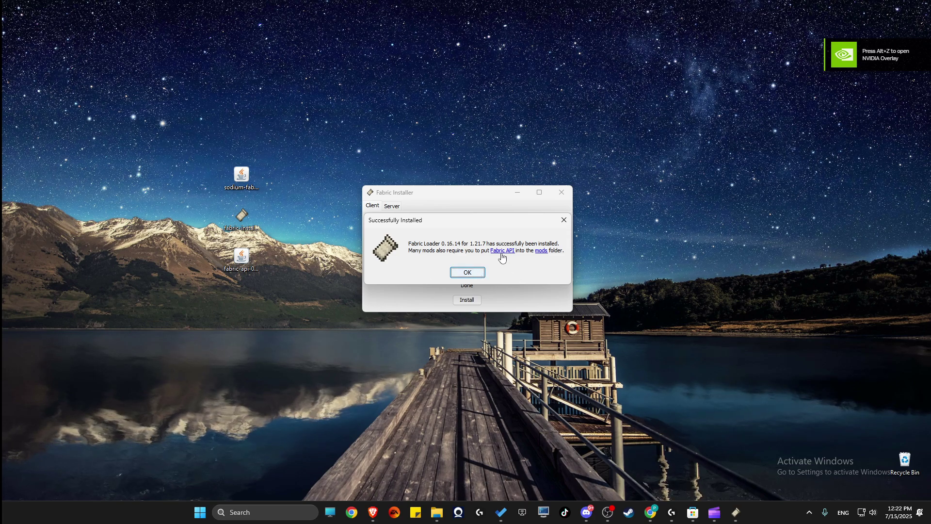
{"action": "left_click", "coordinate": [468, 273]}
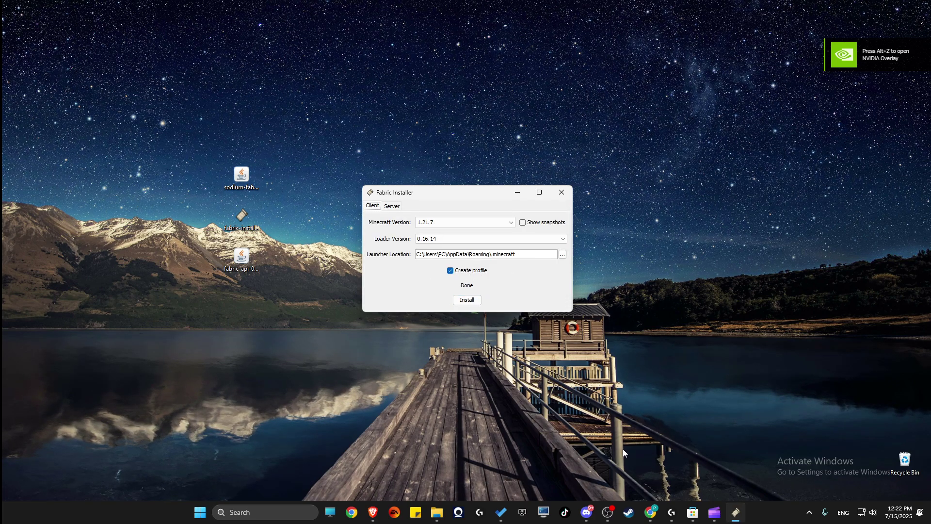
Step: View the Java 21 download search results in the Brave browser, minimize it and close the Fabric Installer
{"action": "left_click", "coordinate": [373, 512]}
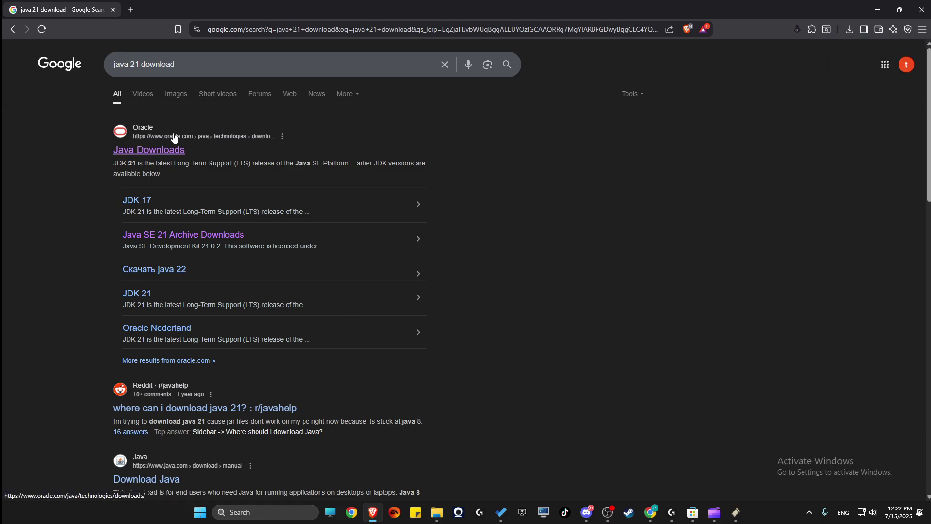
{"action": "left_click", "coordinate": [878, 10]}
{"action": "left_click", "coordinate": [563, 193]}
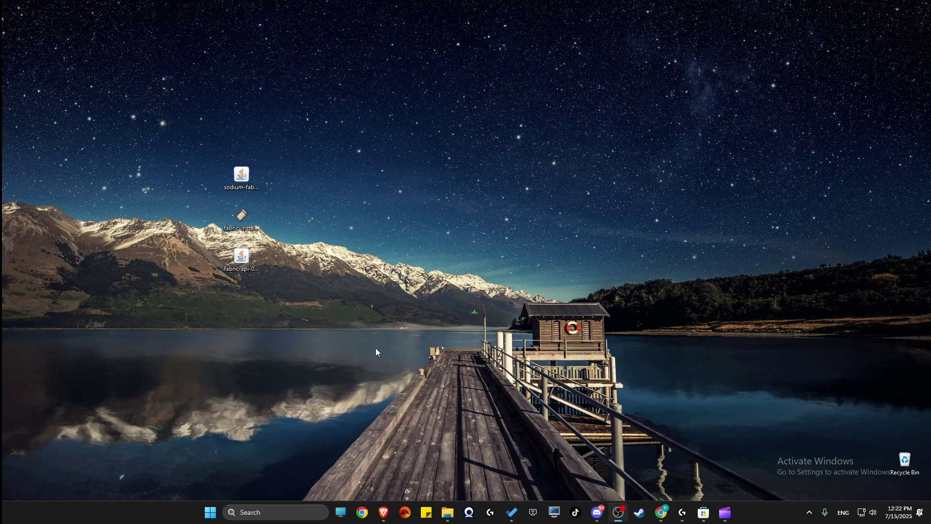
Step: Search Windows for "minecraft launcher" and start the Minecraft Launcher
{"action": "left_click", "coordinate": [270, 512]}
{"action": "type", "text": "minecraft launcher"}
{"action": "key", "text": "Return"}
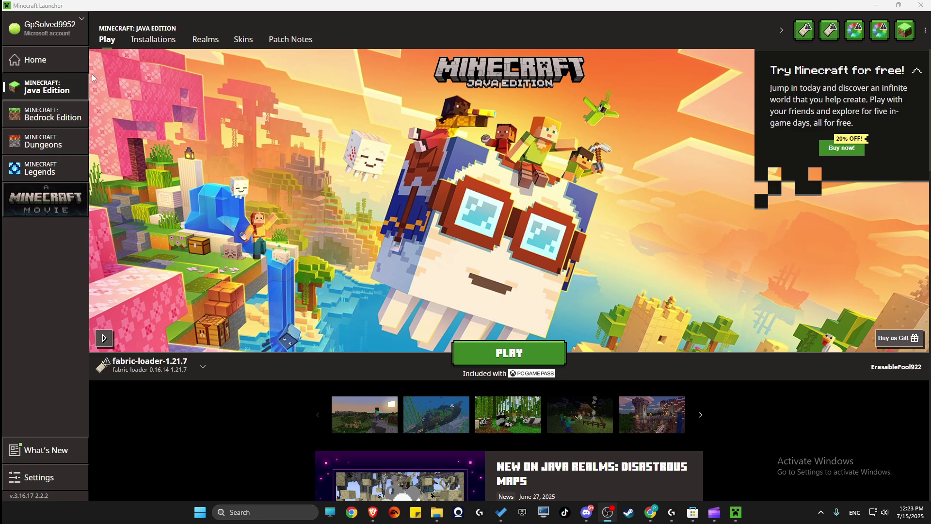
Step: Open the game folder of the fabric-loader-1.21.7 installation and minimize the launcher
{"action": "left_click", "coordinate": [153, 42]}
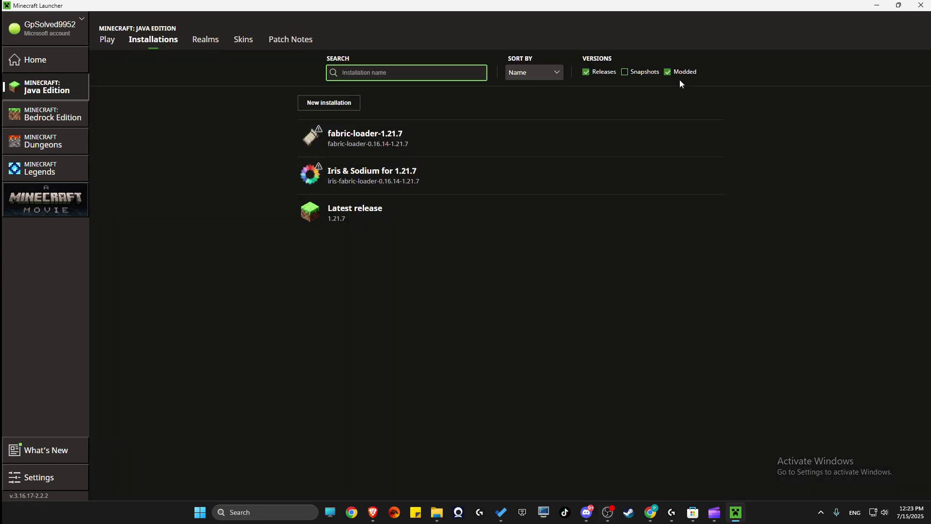
{"action": "mouse_move", "coordinate": [363, 145]}
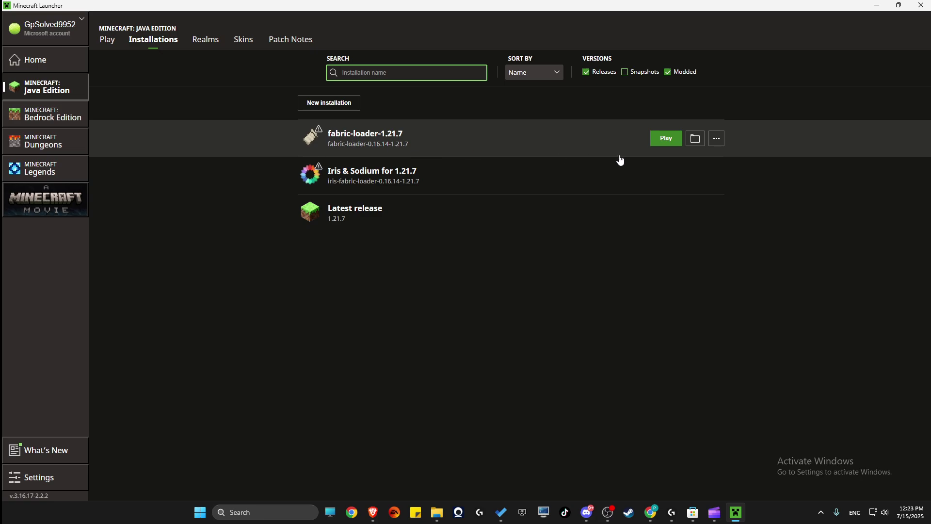
{"action": "left_click", "coordinate": [695, 139]}
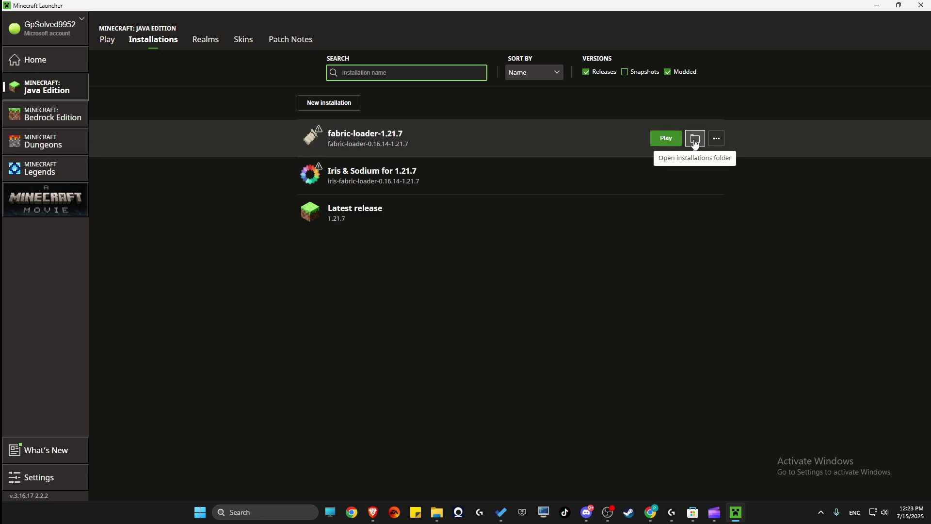
{"action": "left_click", "coordinate": [877, 5]}
Step: Reposition the .minecraft folder window so the desktop files are accessible, and open the mods folder
{"action": "left_click", "coordinate": [254, 238]}
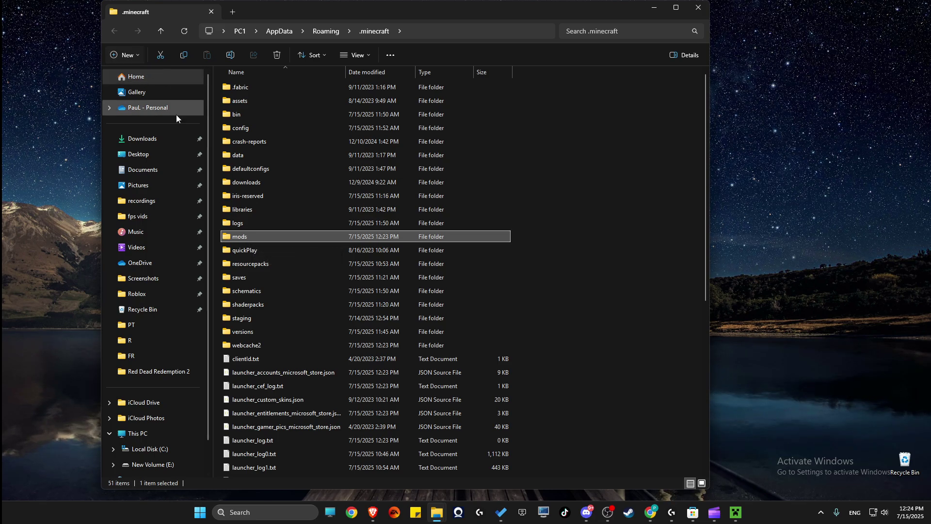
{"action": "left_click_drag", "start_coordinate": [369, 7], "coordinate": [562, 66]}
{"action": "double_click", "coordinate": [435, 295]}
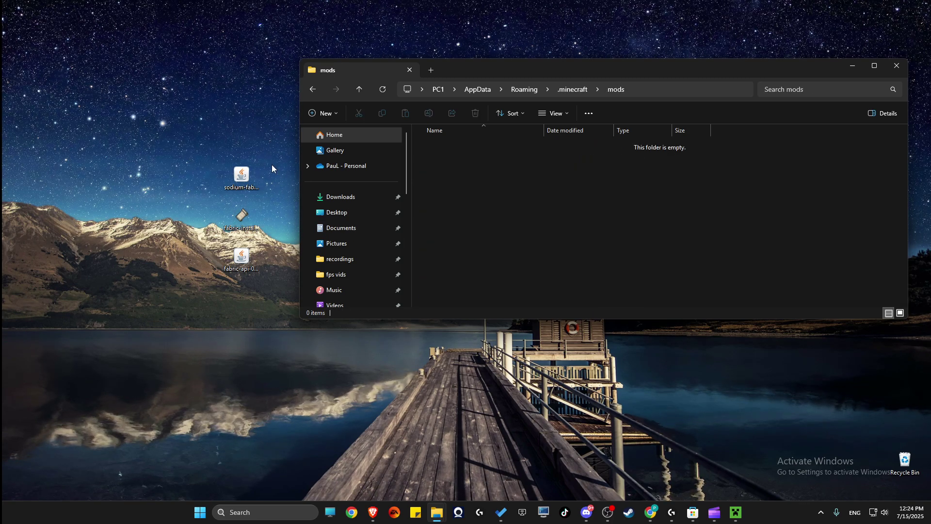
Step: Move the Fabric API and Sodium jar files from the desktop into the mods folder and close the folder window
{"action": "left_click", "coordinate": [245, 258]}
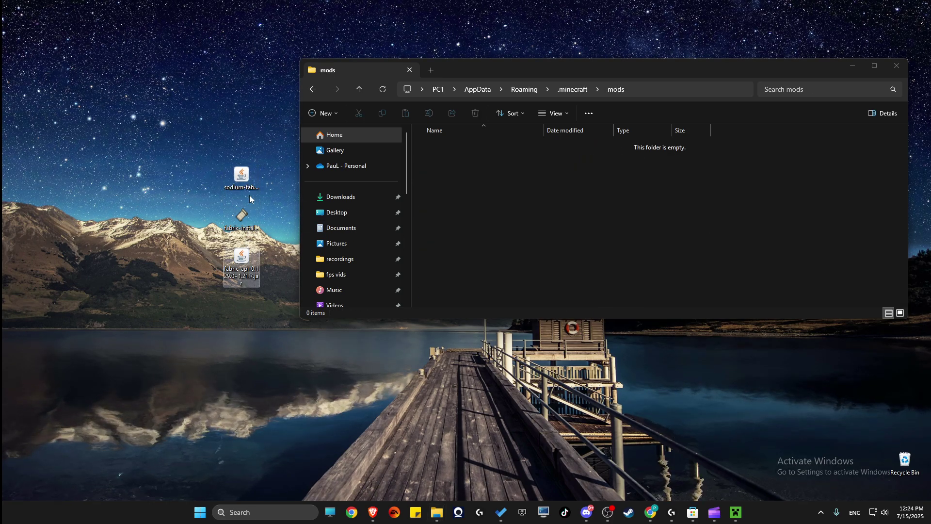
{"action": "left_click", "coordinate": [255, 178], "text": "ctrl"}
{"action": "left_click_drag", "start_coordinate": [255, 179], "coordinate": [482, 187]}
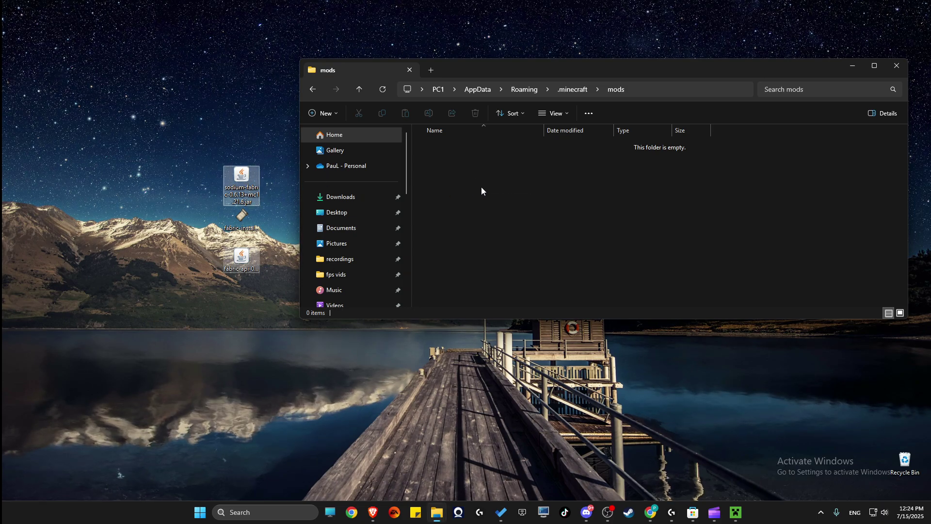
{"action": "left_click", "coordinate": [899, 69]}
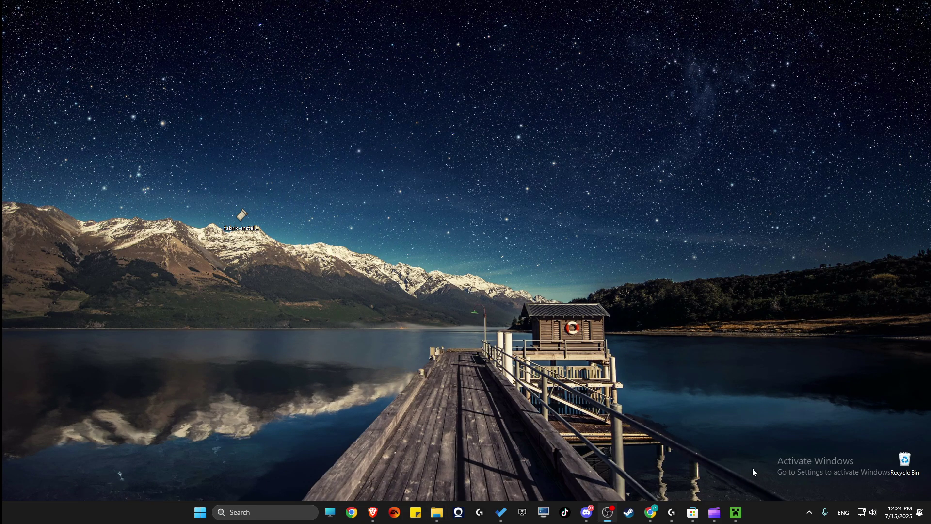
Step: Switch back to the Minecraft Launcher and launch Java Edition with the fabric-loader-1.21.7 installation
{"action": "left_click", "coordinate": [736, 512]}
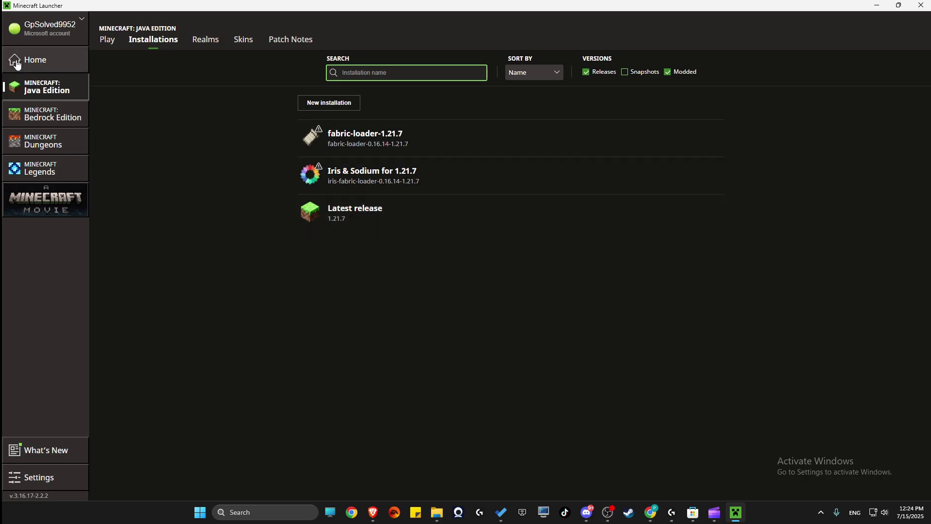
{"action": "left_click", "coordinate": [107, 41]}
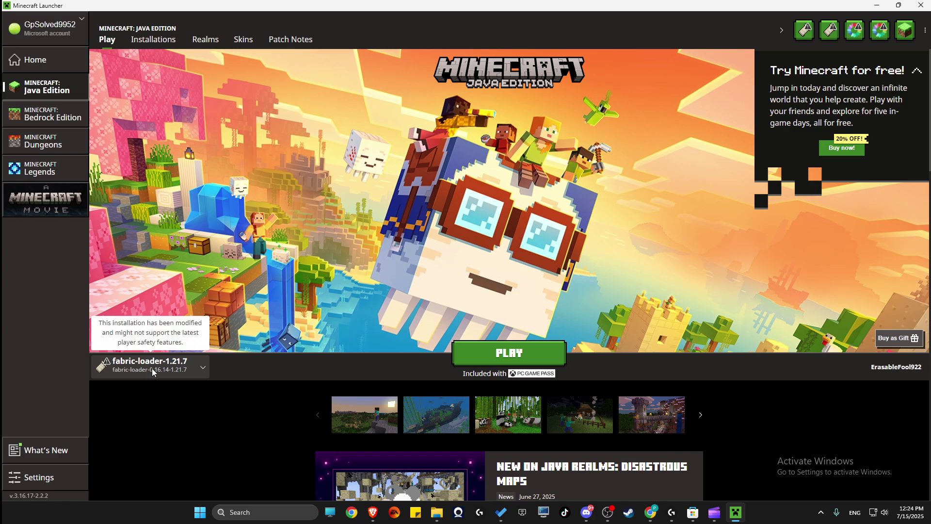
{"action": "left_click", "coordinate": [505, 357]}
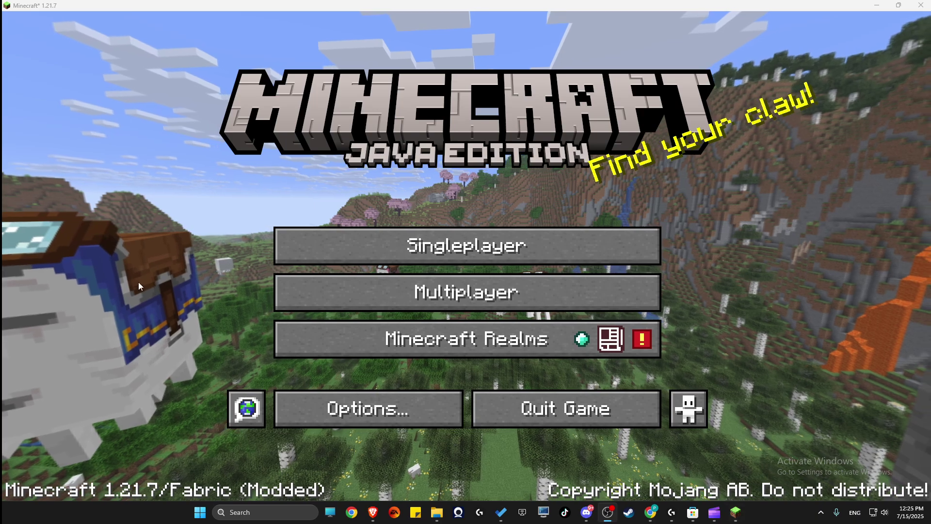
Step: Create a new singleplayer world with the default name, Survival mode and Normal difficulty
{"action": "left_click", "coordinate": [373, 254]}
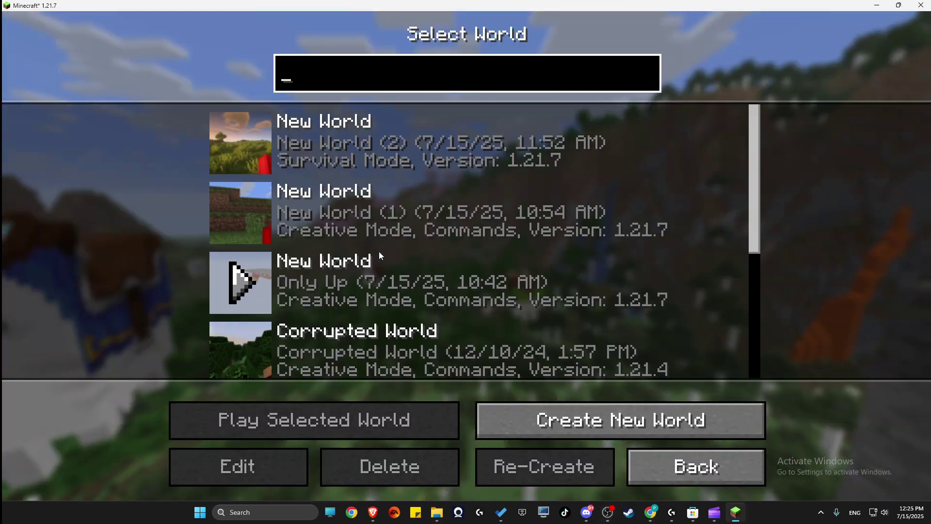
{"action": "left_click", "coordinate": [524, 420]}
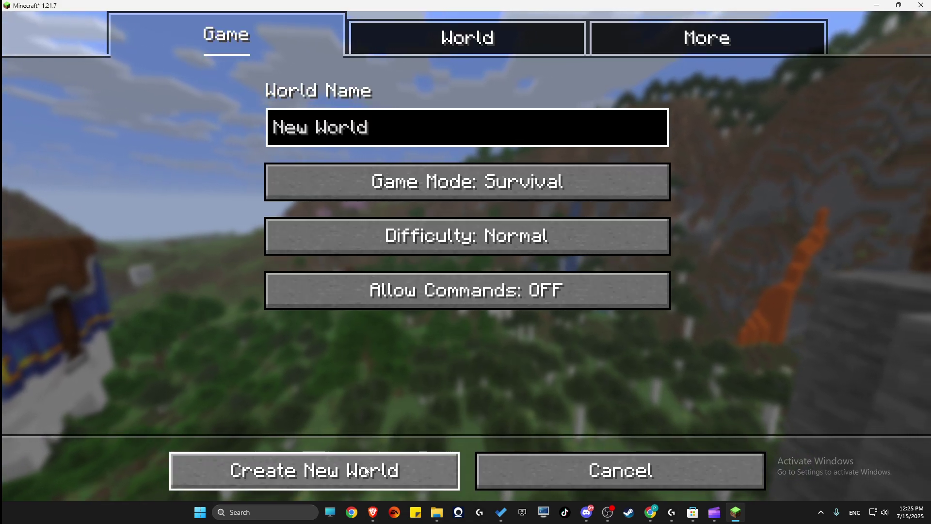
{"action": "left_click", "coordinate": [367, 471]}
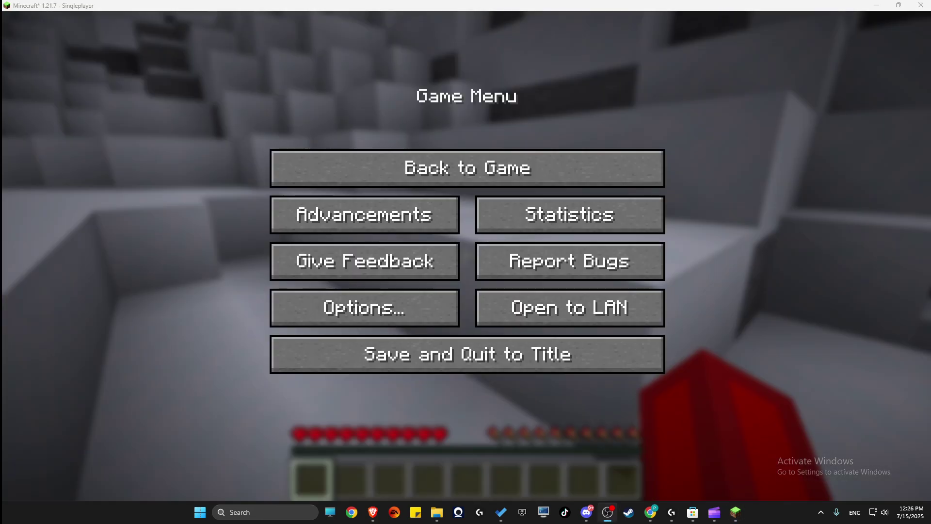
Step: Open the Video Settings from the in-game options to check the Sodium settings screen
{"action": "left_click", "coordinate": [341, 311]}
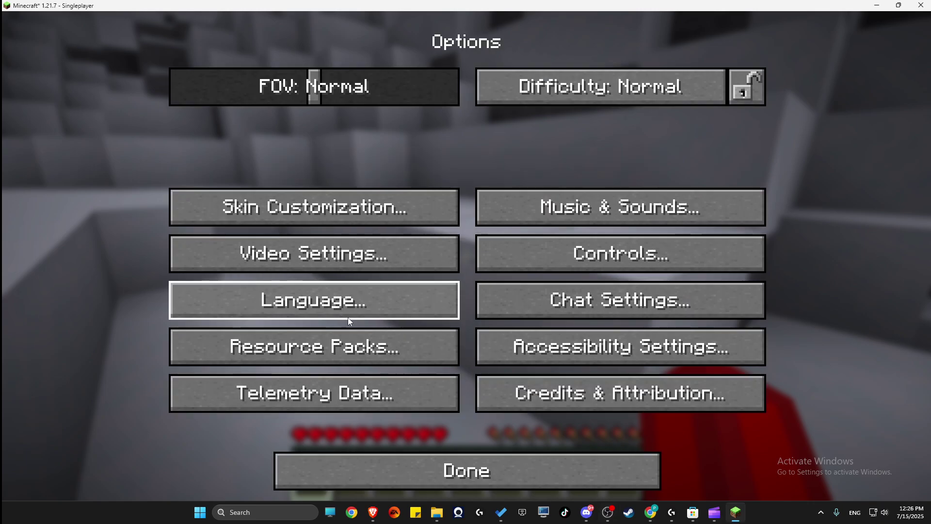
{"action": "left_click", "coordinate": [289, 269]}
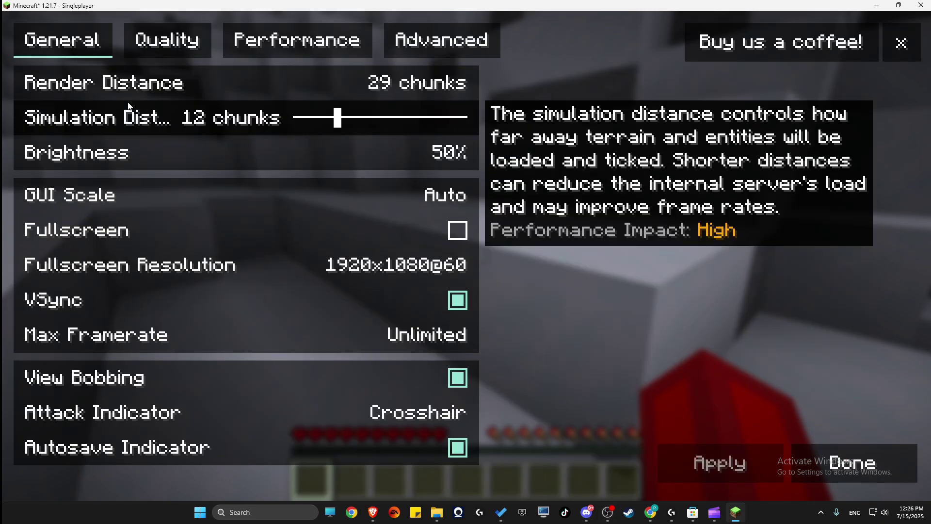